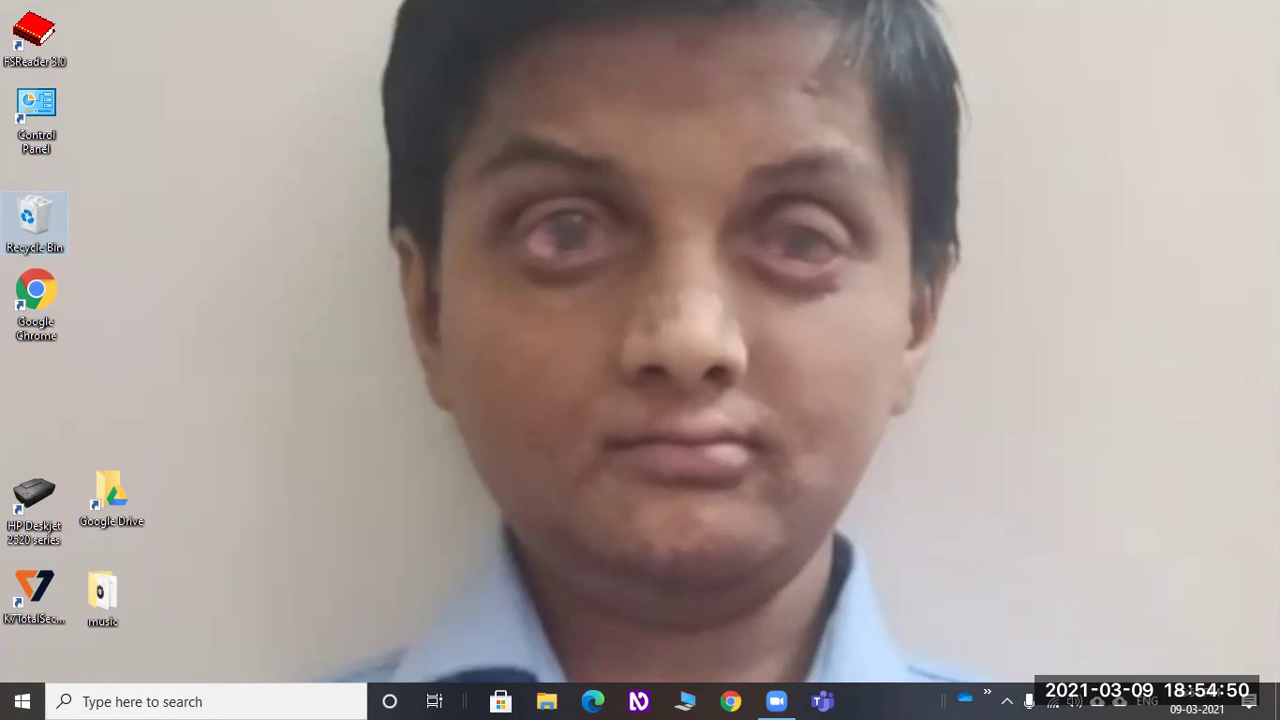
Step: Search Windows for This PC and open it to show the computer's folders and drives
left_click(36, 305)
key("super")
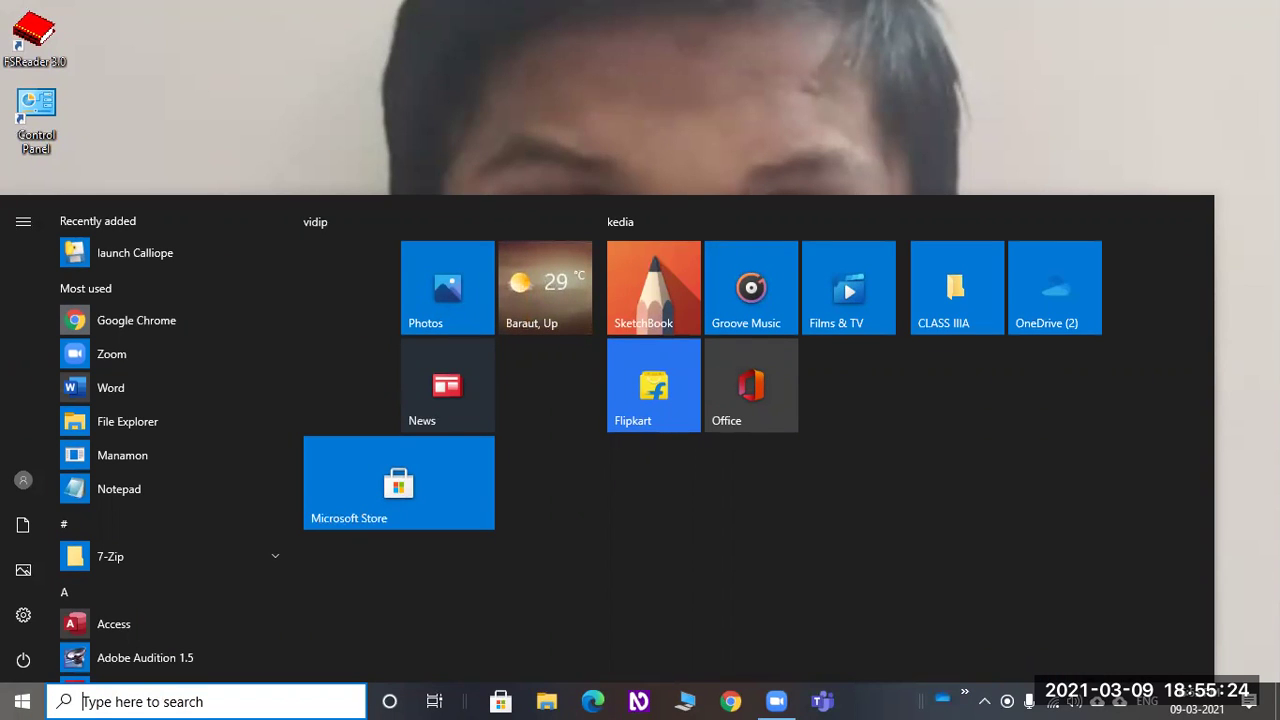
type("t")
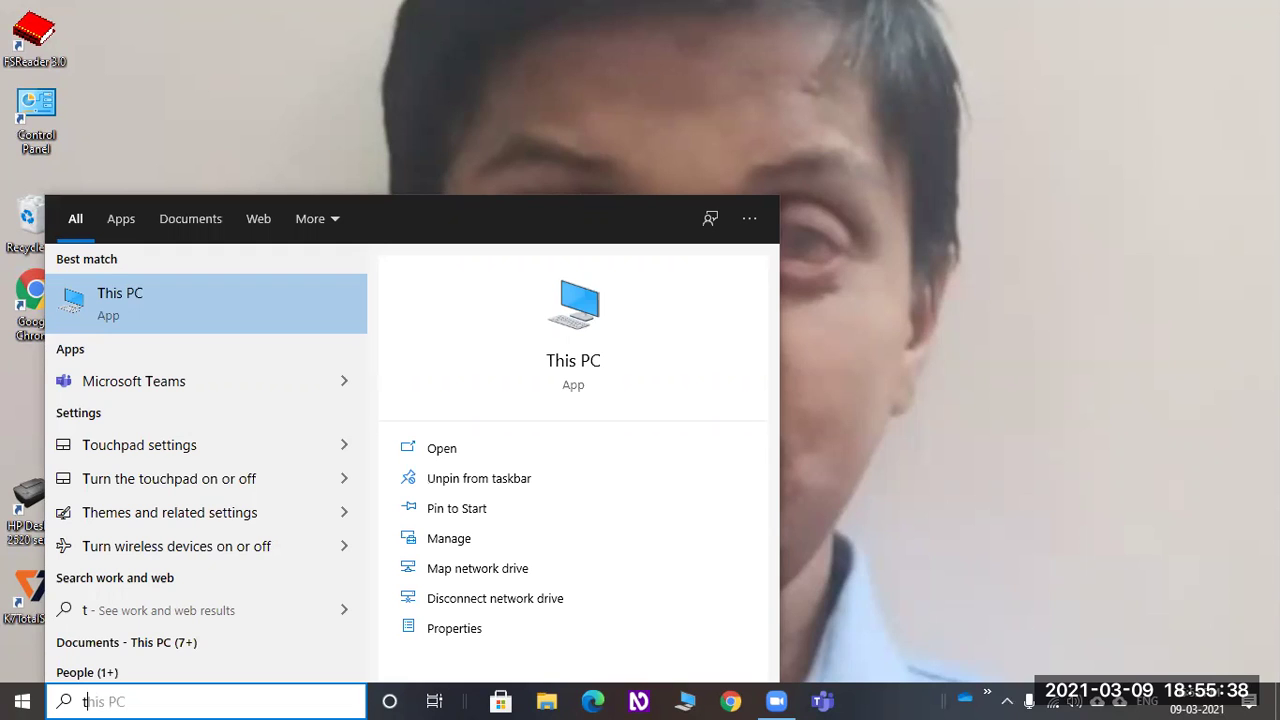
key("Escape")
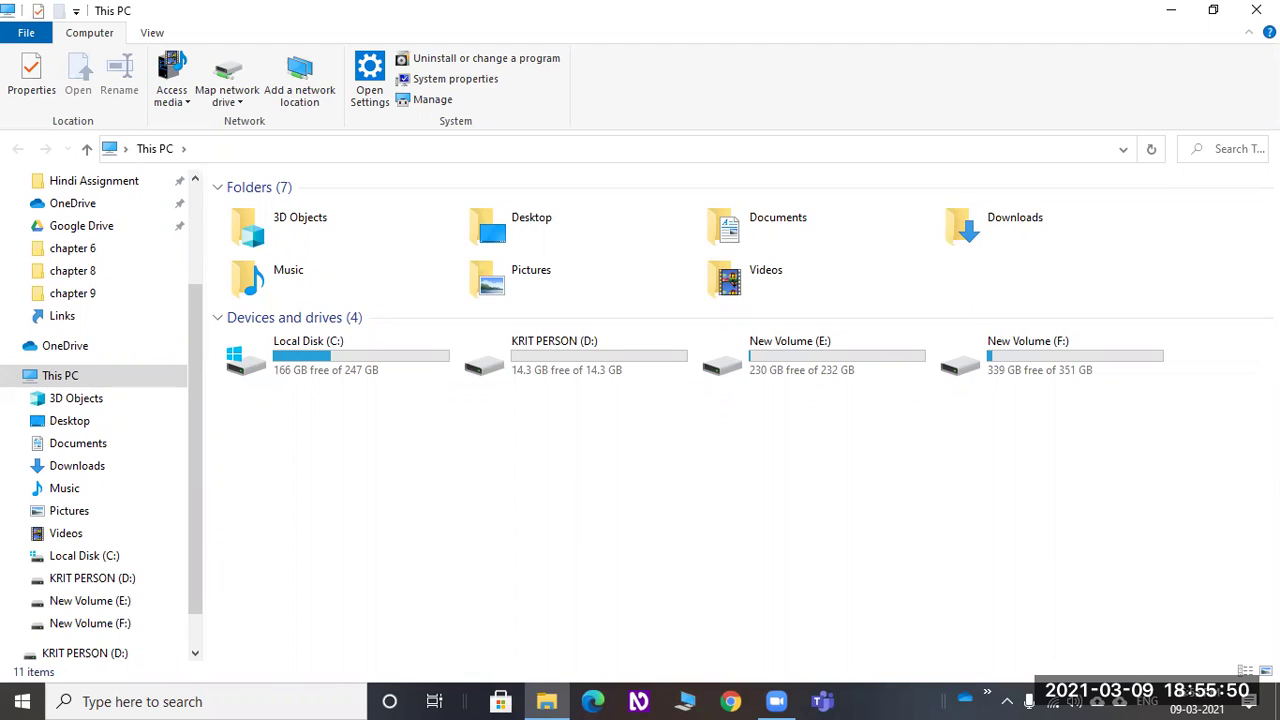
Step: Select the removable D: drive among the devices and drives
left_click(288, 270)
left_click(294, 317)
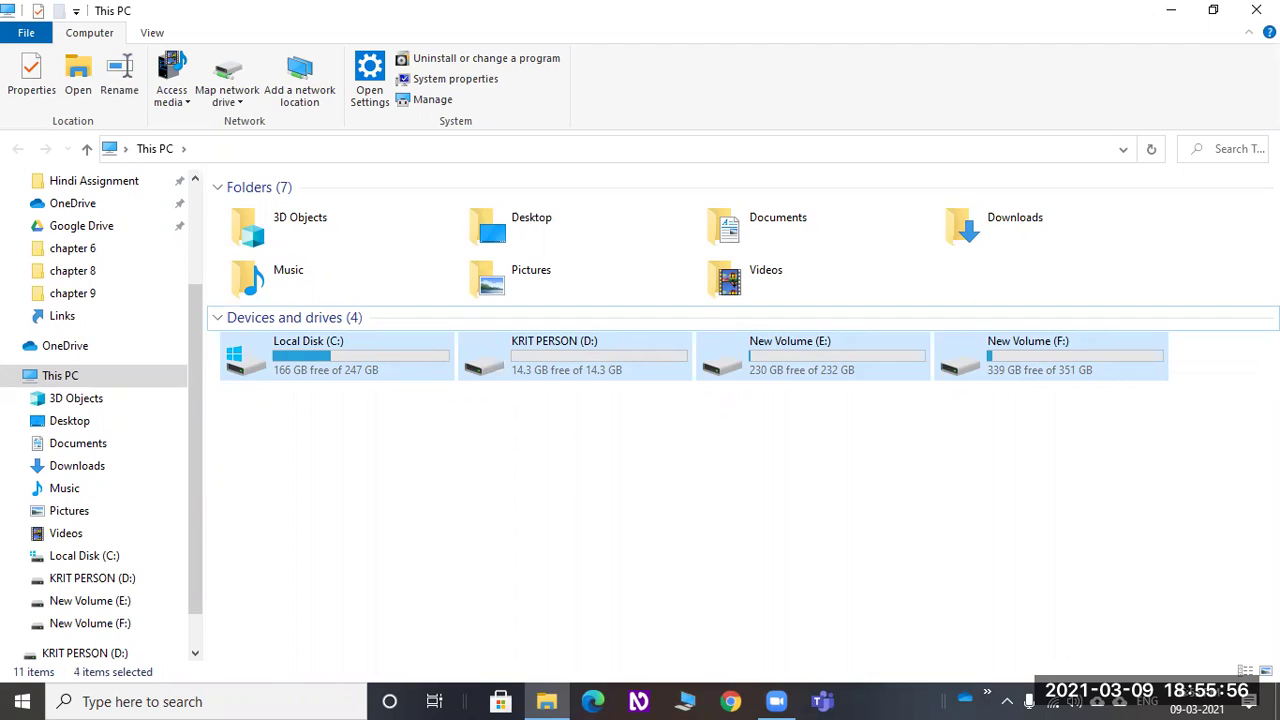
left_click(310, 355)
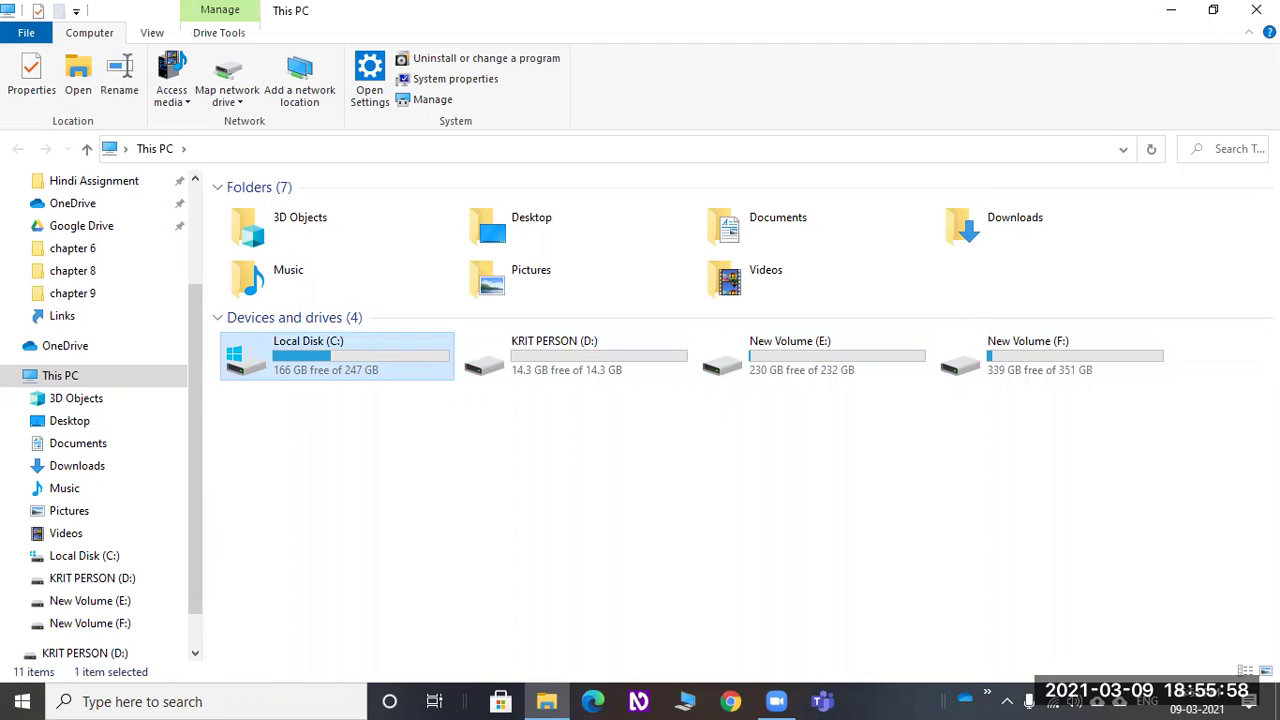
key("Right")
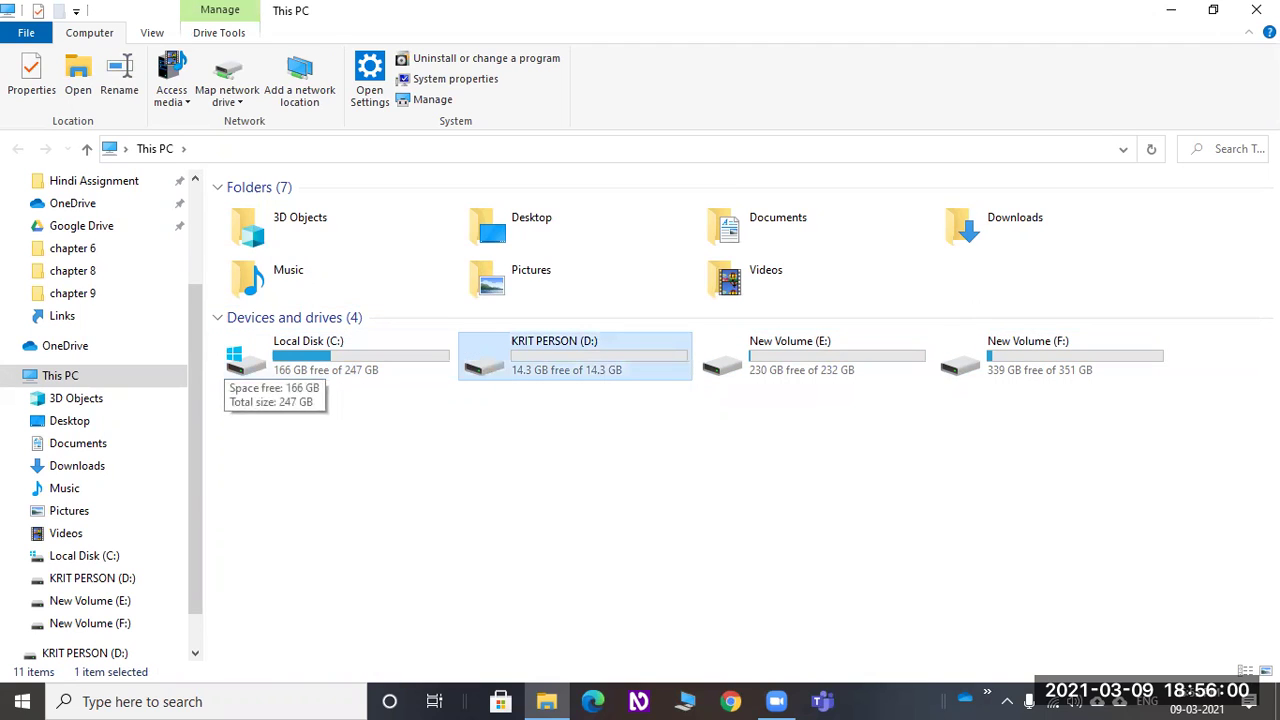
key("Right")
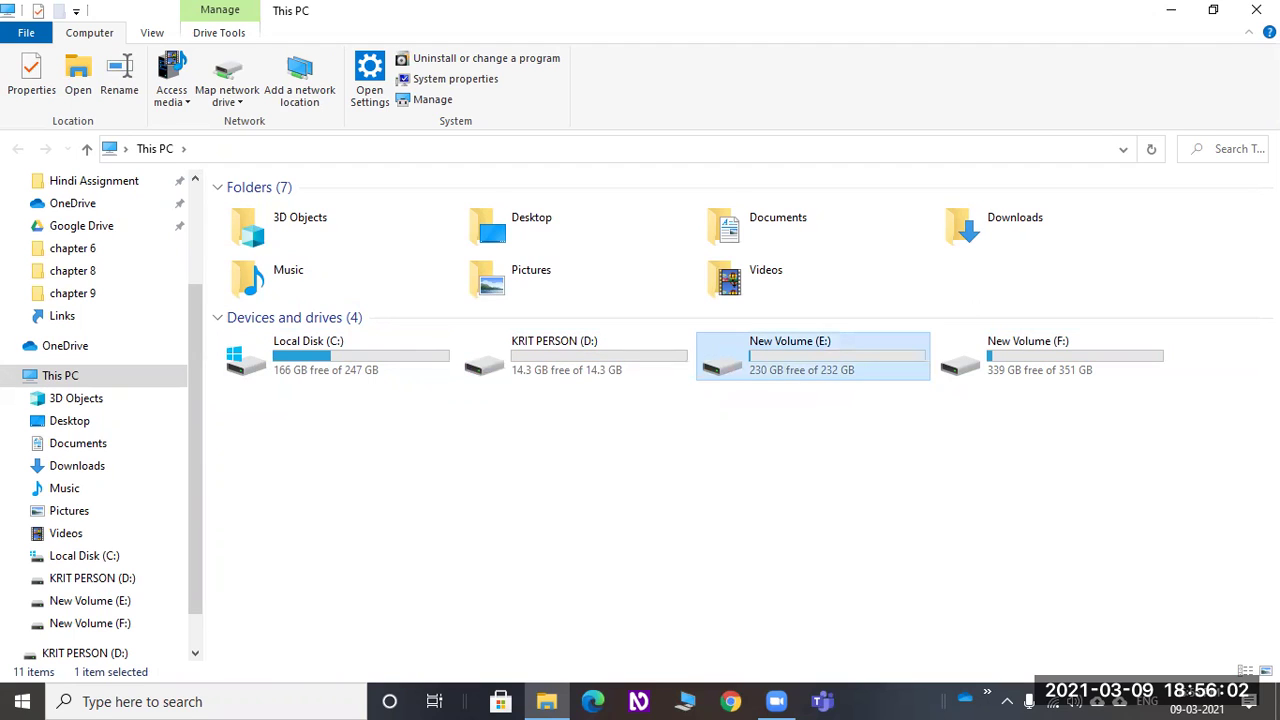
key("Right")
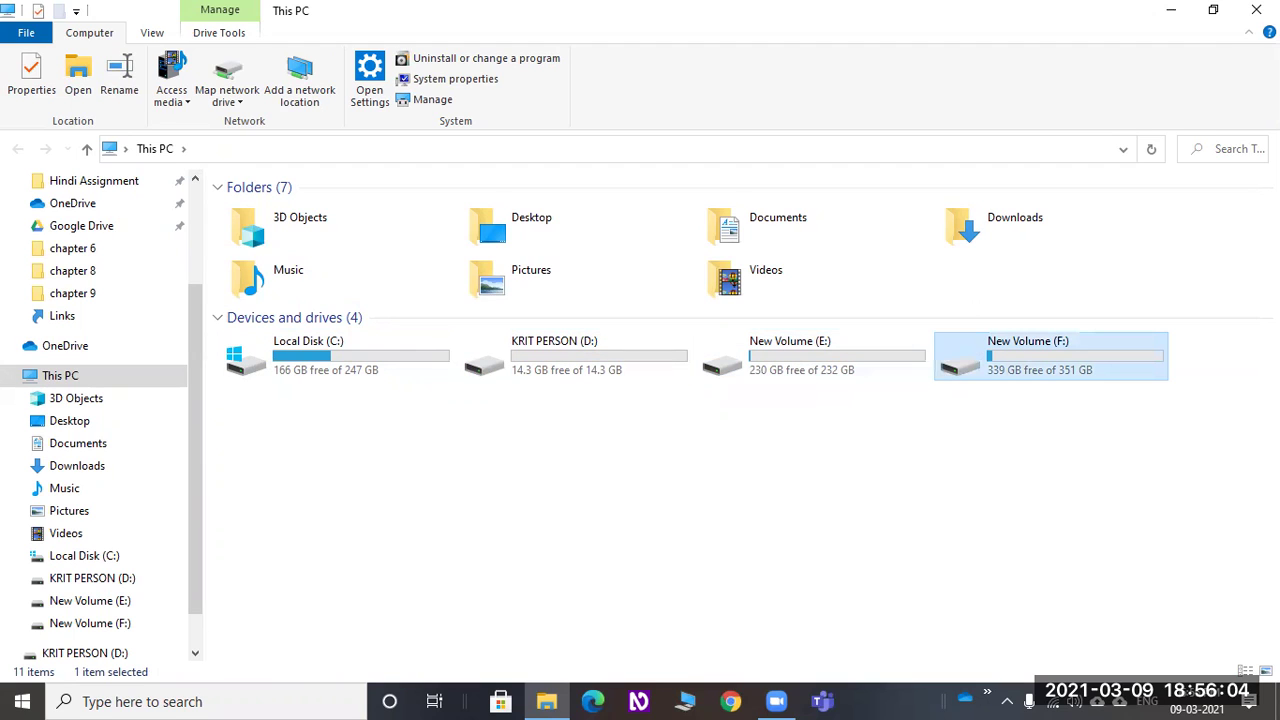
key("Left")
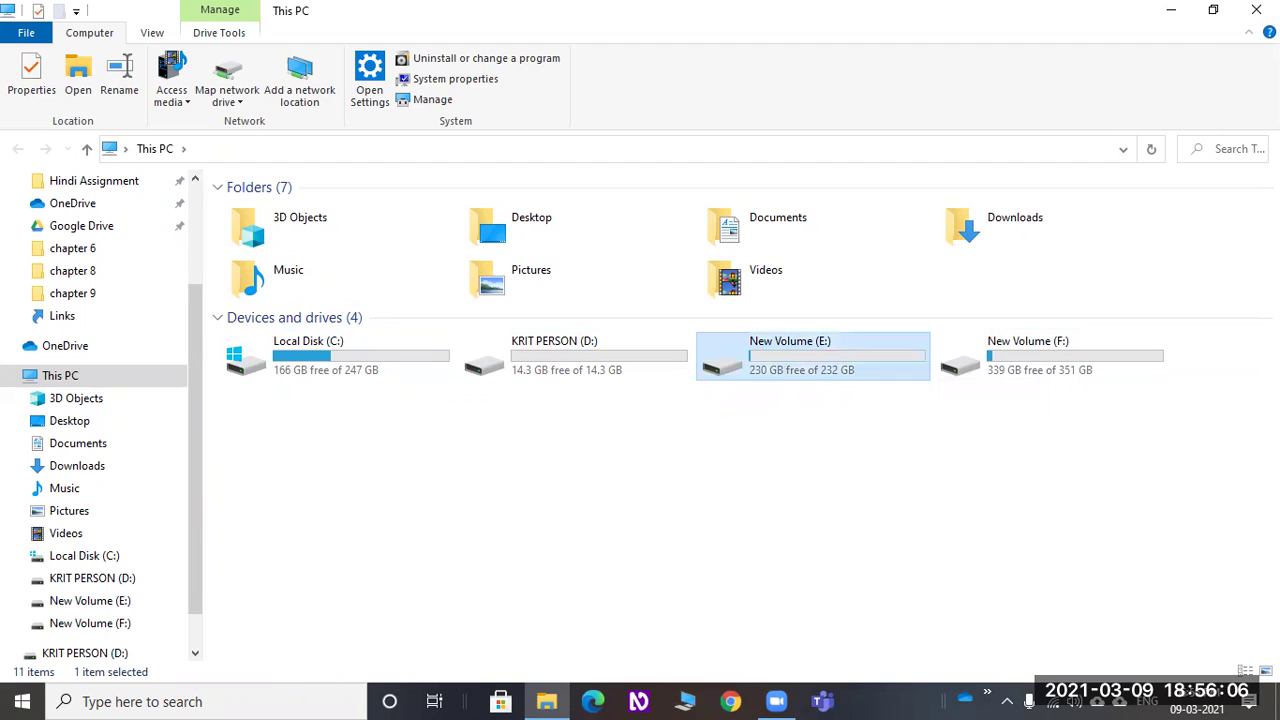
key("Left")
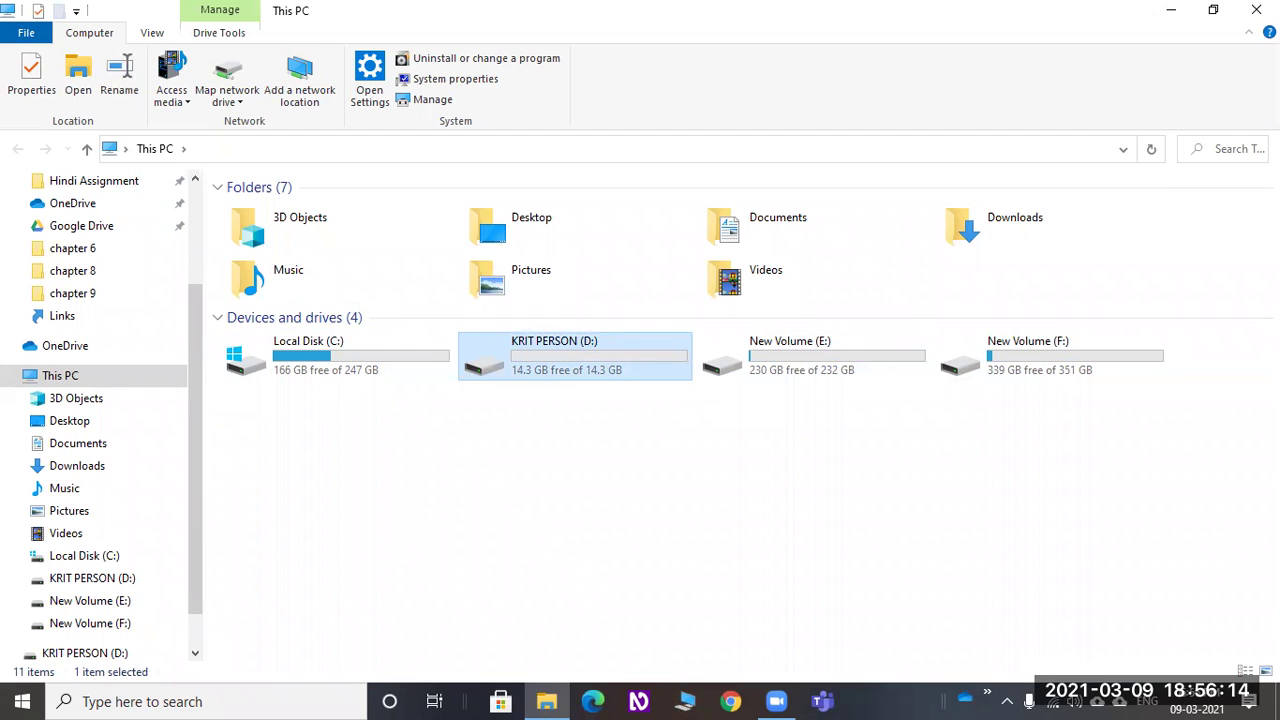
Step: Open the format settings for the selected D: drive
key("shift+F10")
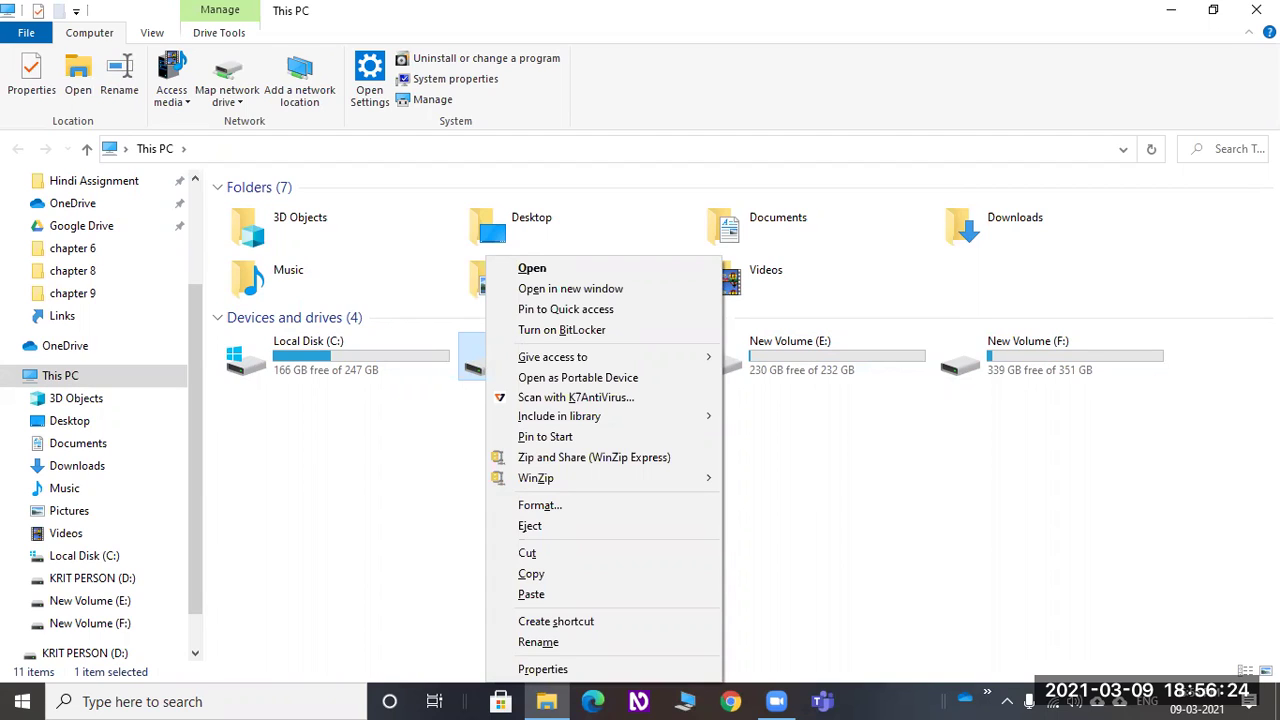
key("Down")
key("Down")
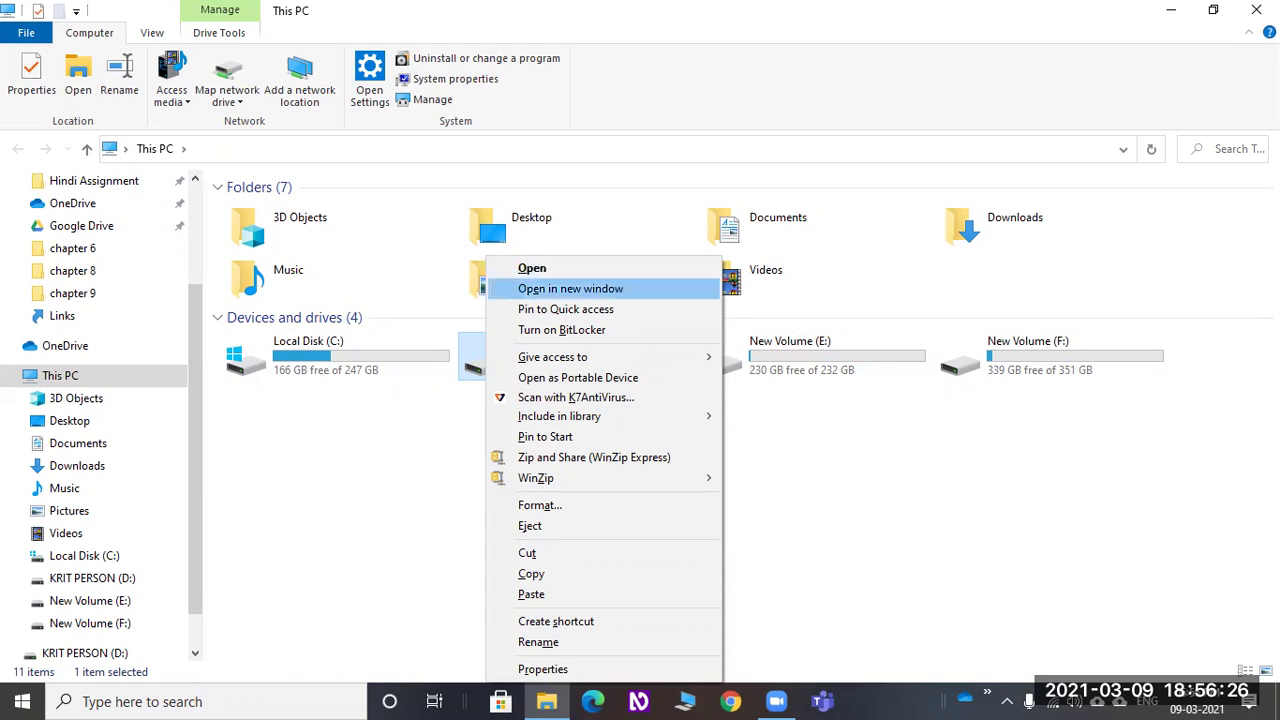
key("Down")
key("Down")
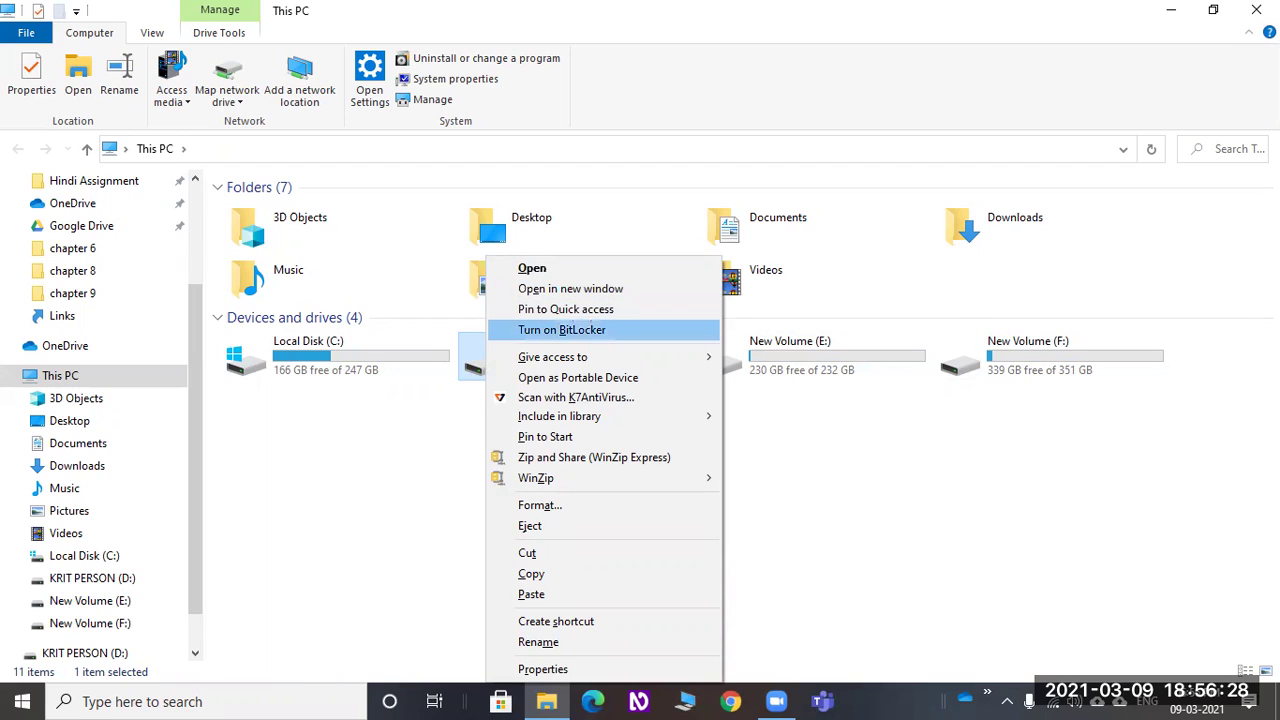
key("Down")
key("Down")
key("Down")
key("Down")
key("Down")
key("Down")
key("Down")
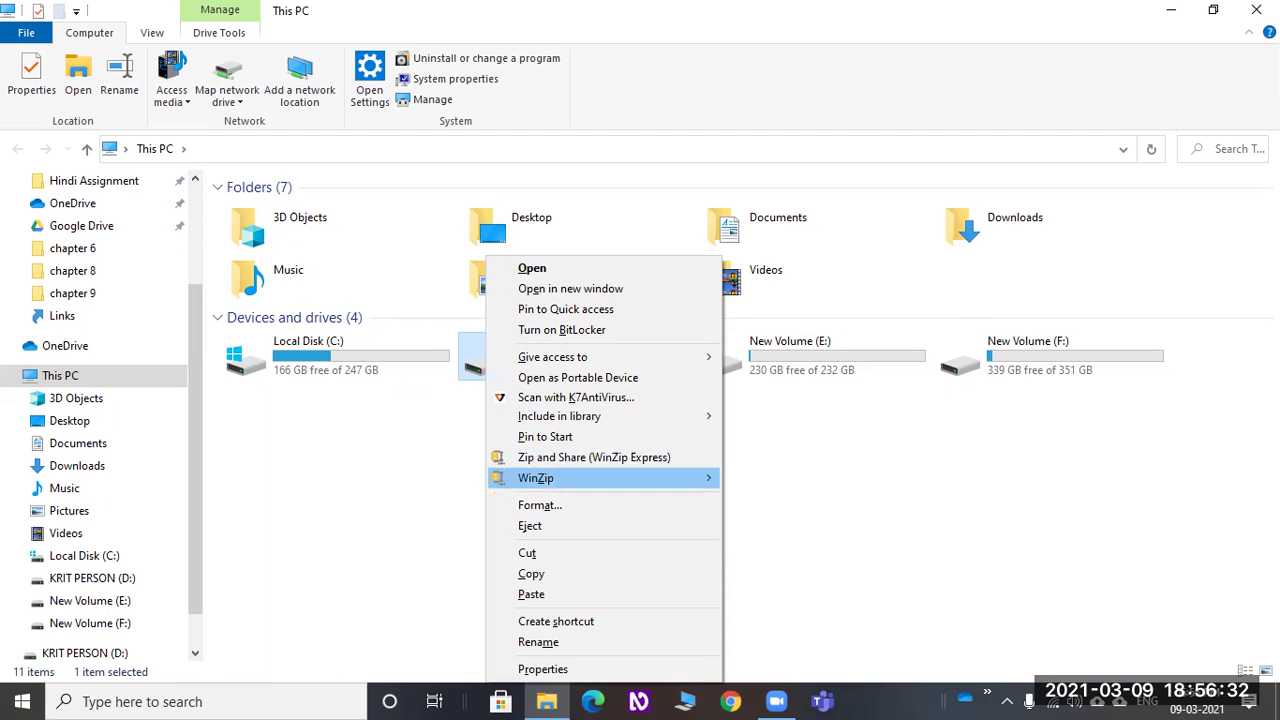
key("Down")
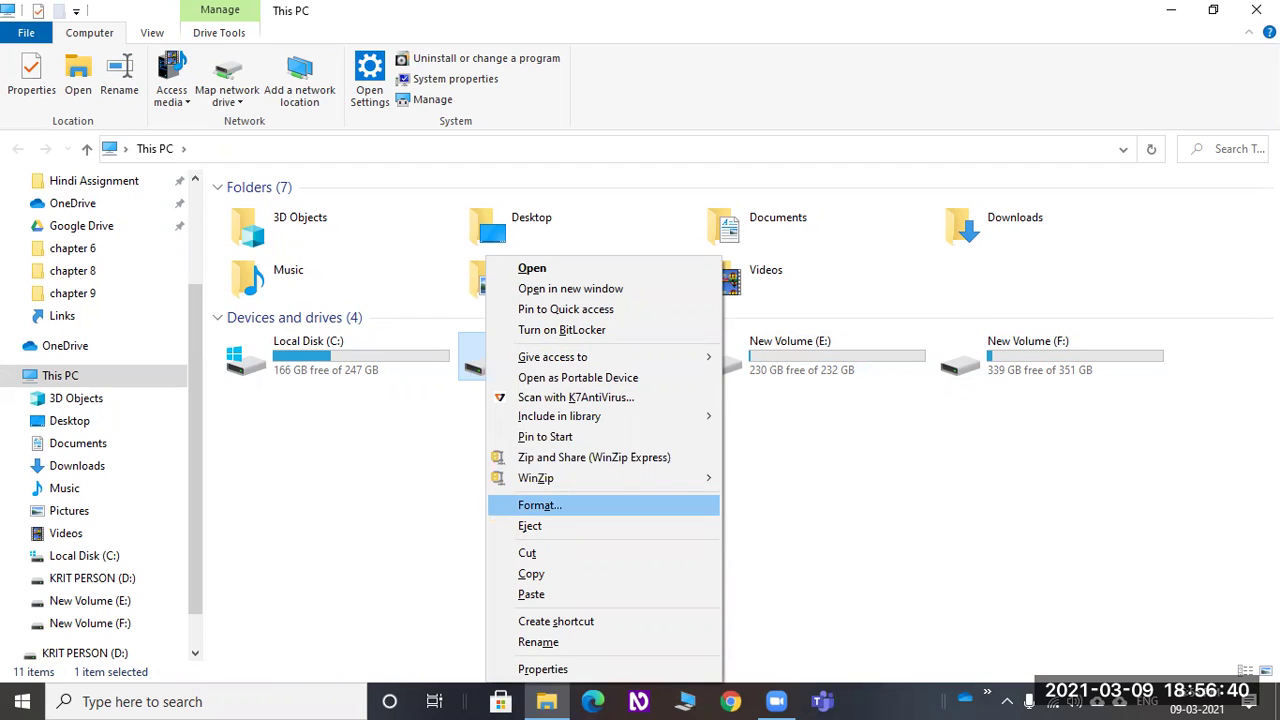
key("Return")
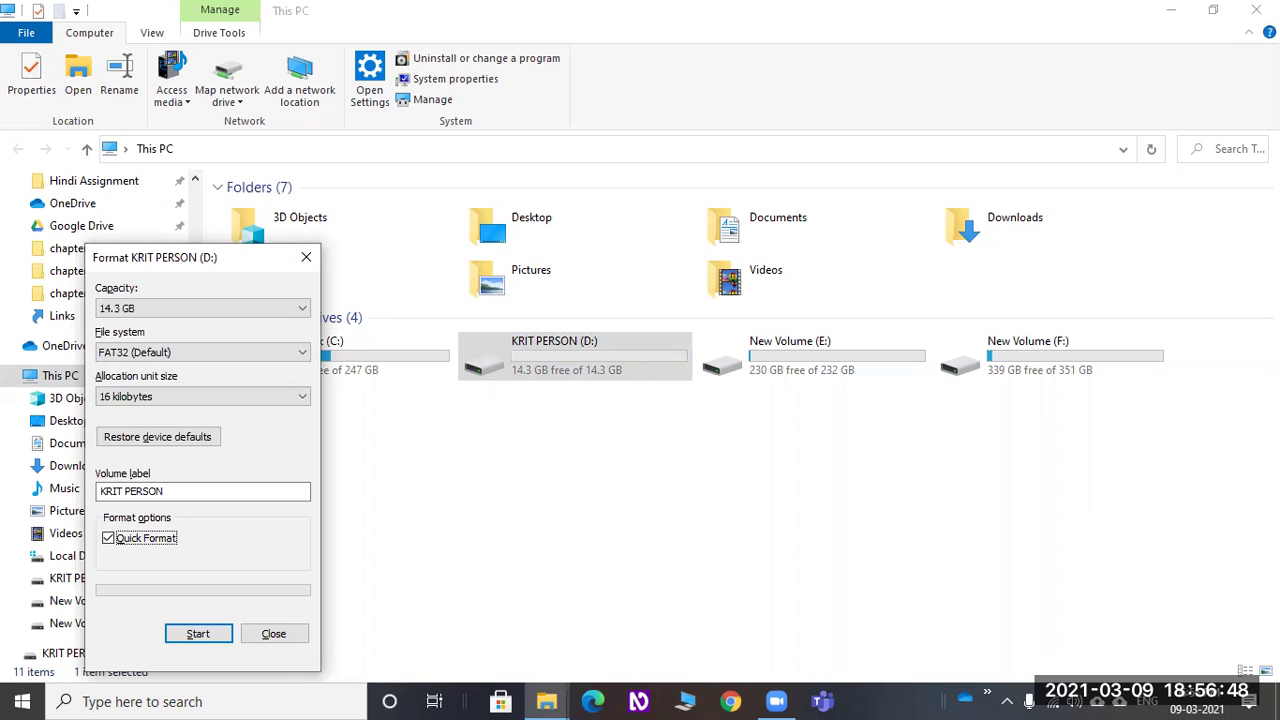
Step: Go through the D: drive's format settings and replace the volume label with "krit person"
key("Tab")
key("Tab")
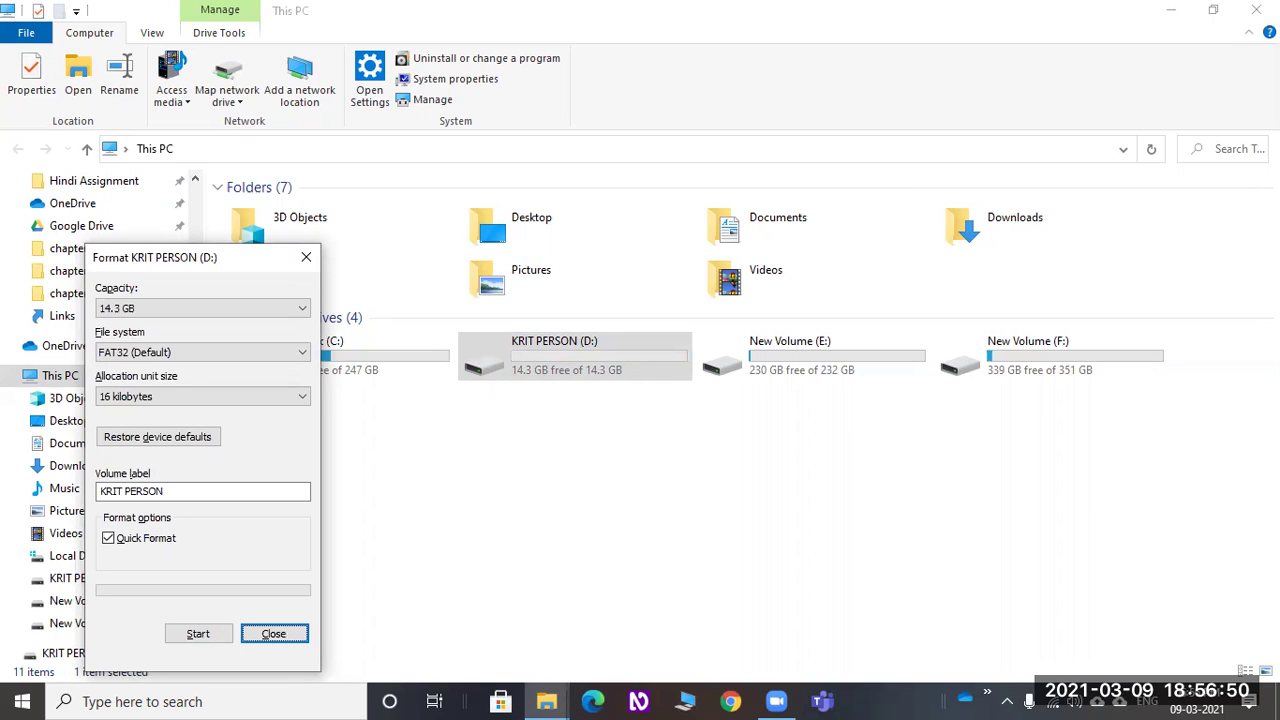
key("Tab")
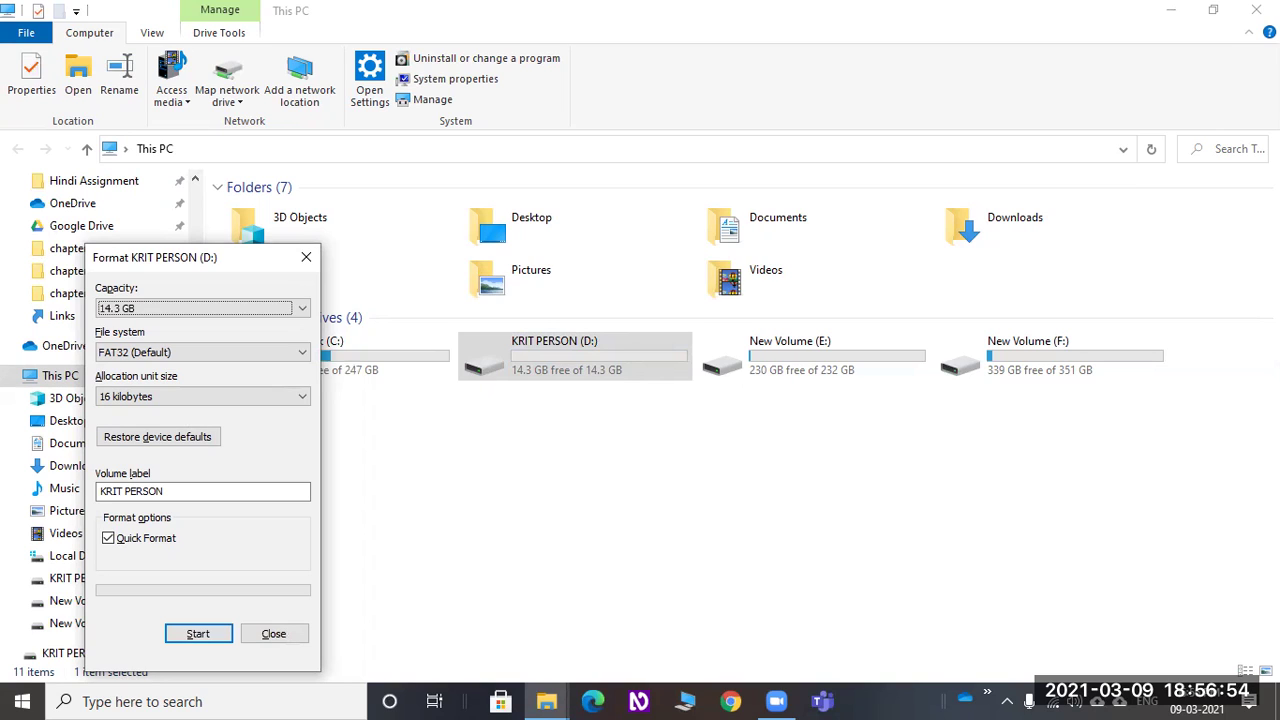
key("Tab")
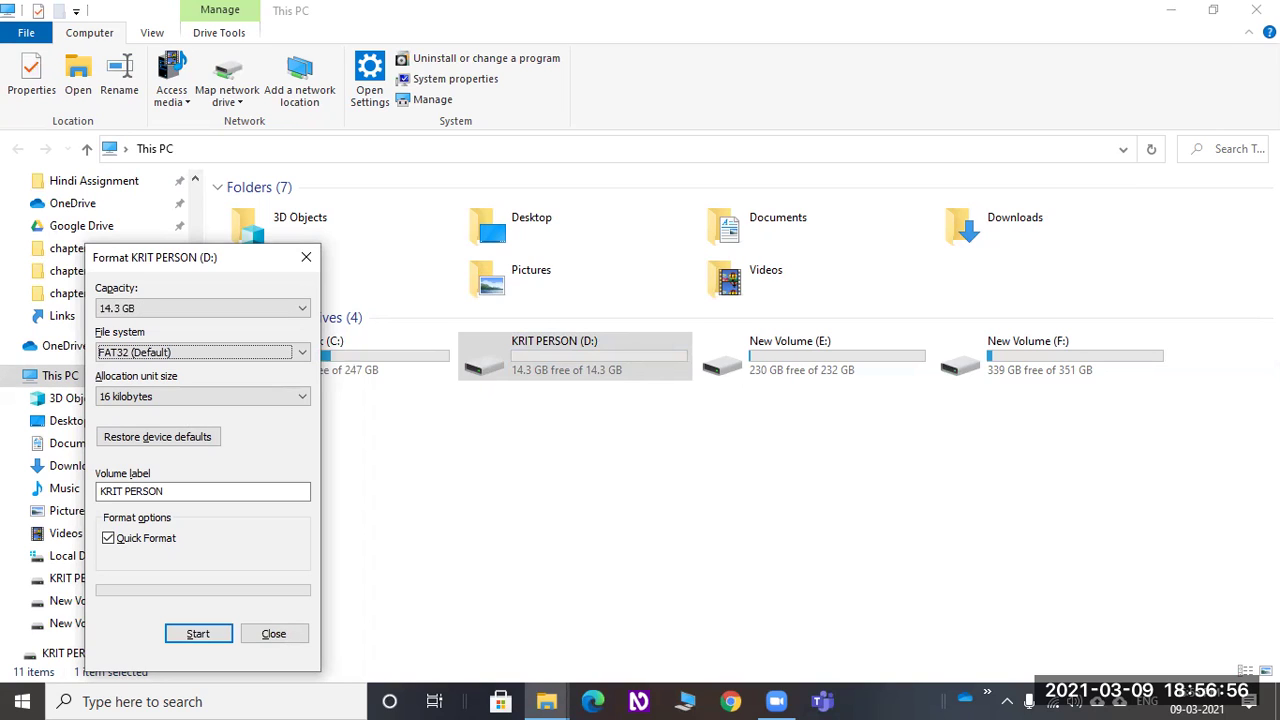
key("Tab")
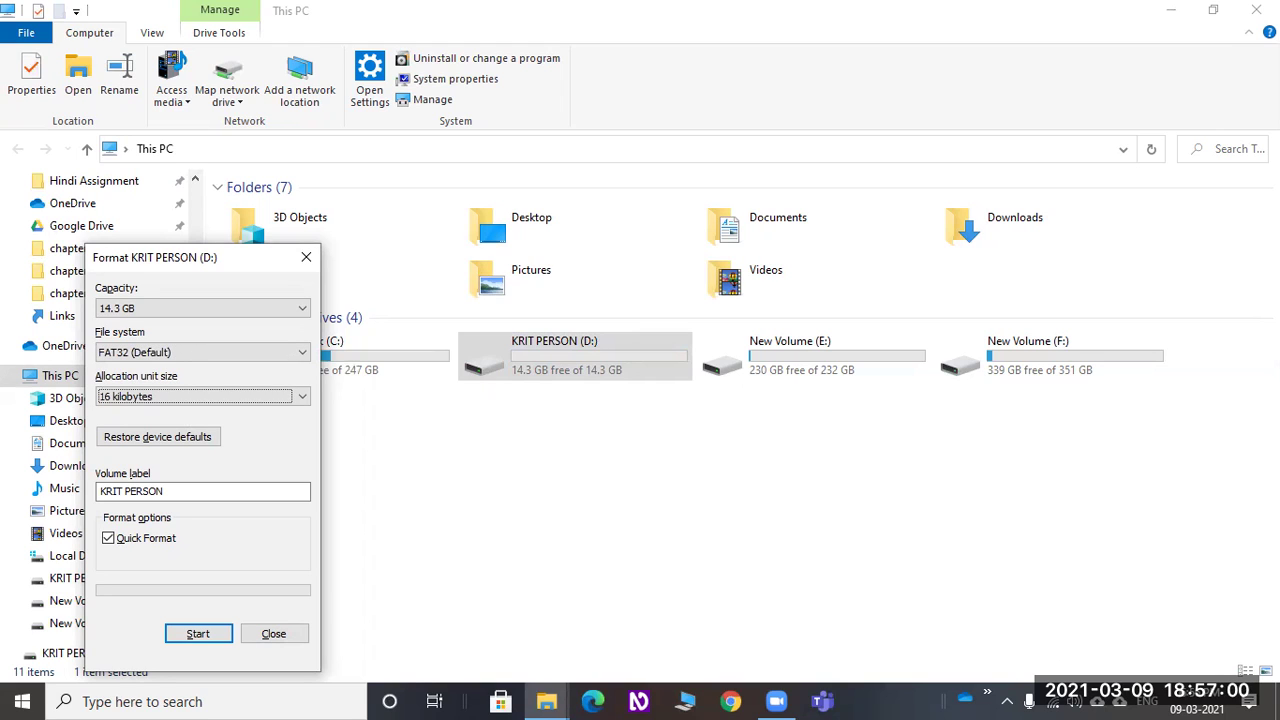
key("Tab")
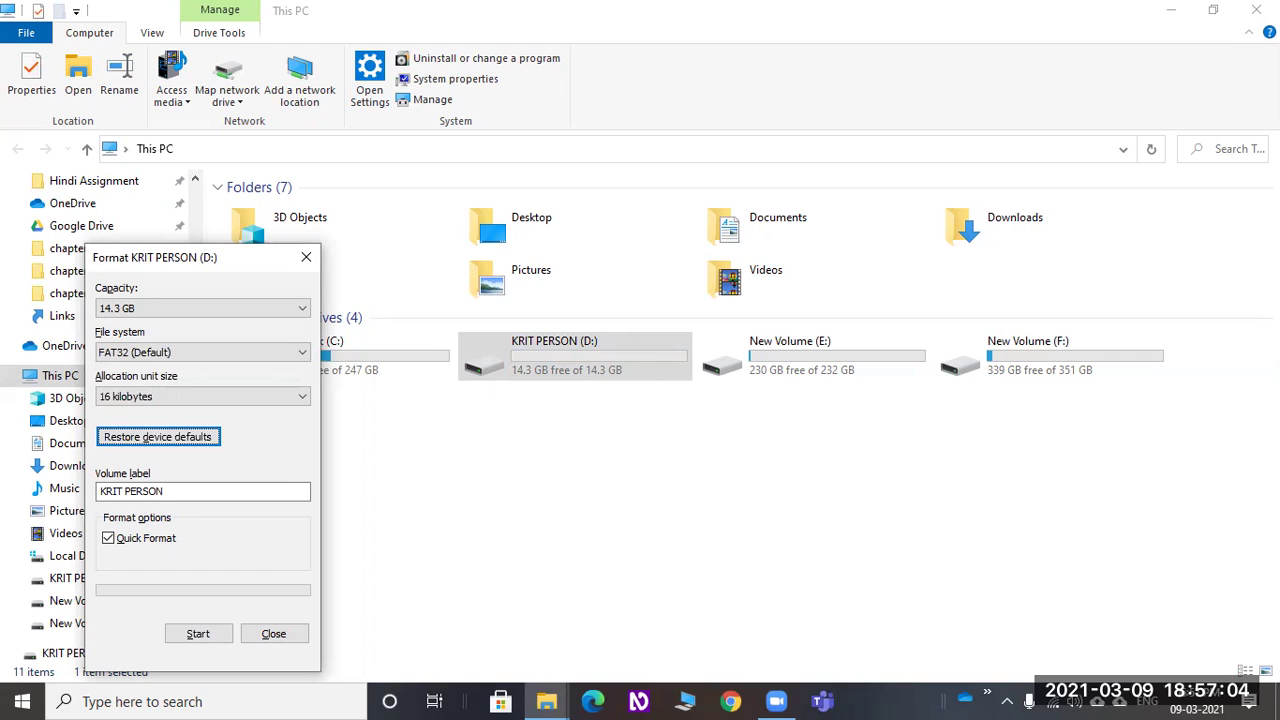
key("Tab")
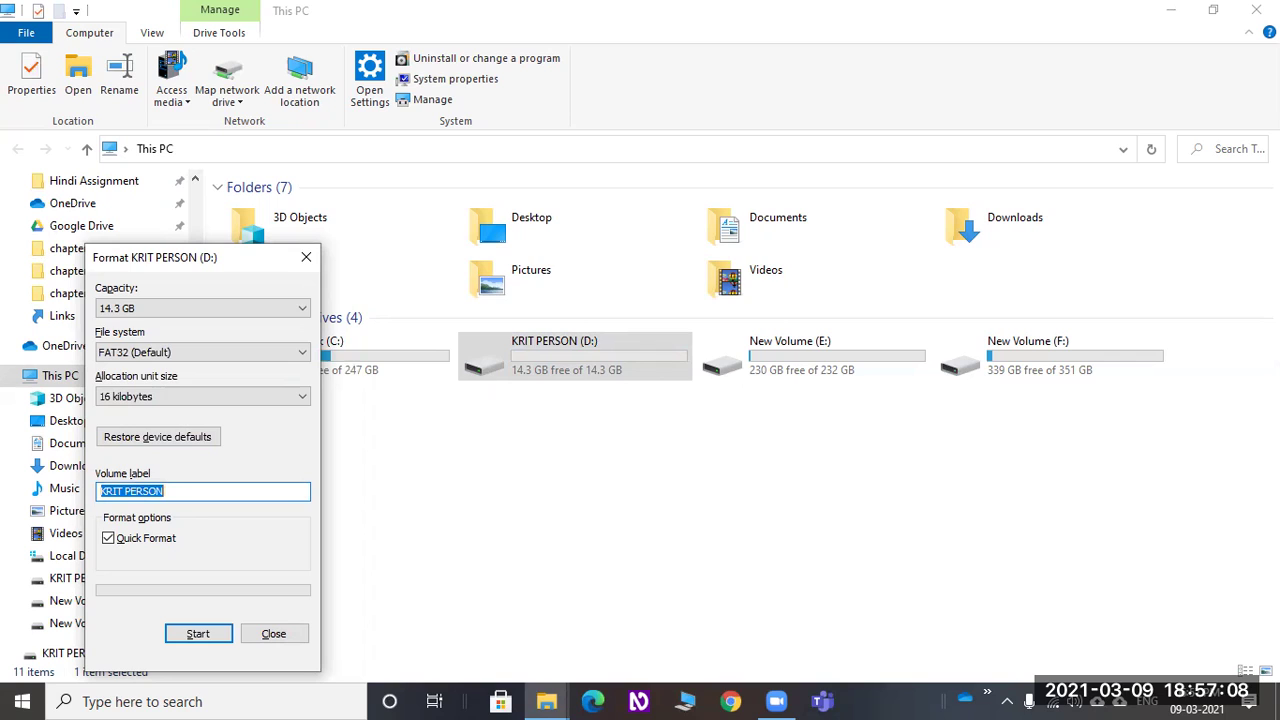
key("BackSpace")
type("krit person")
key("Tab")
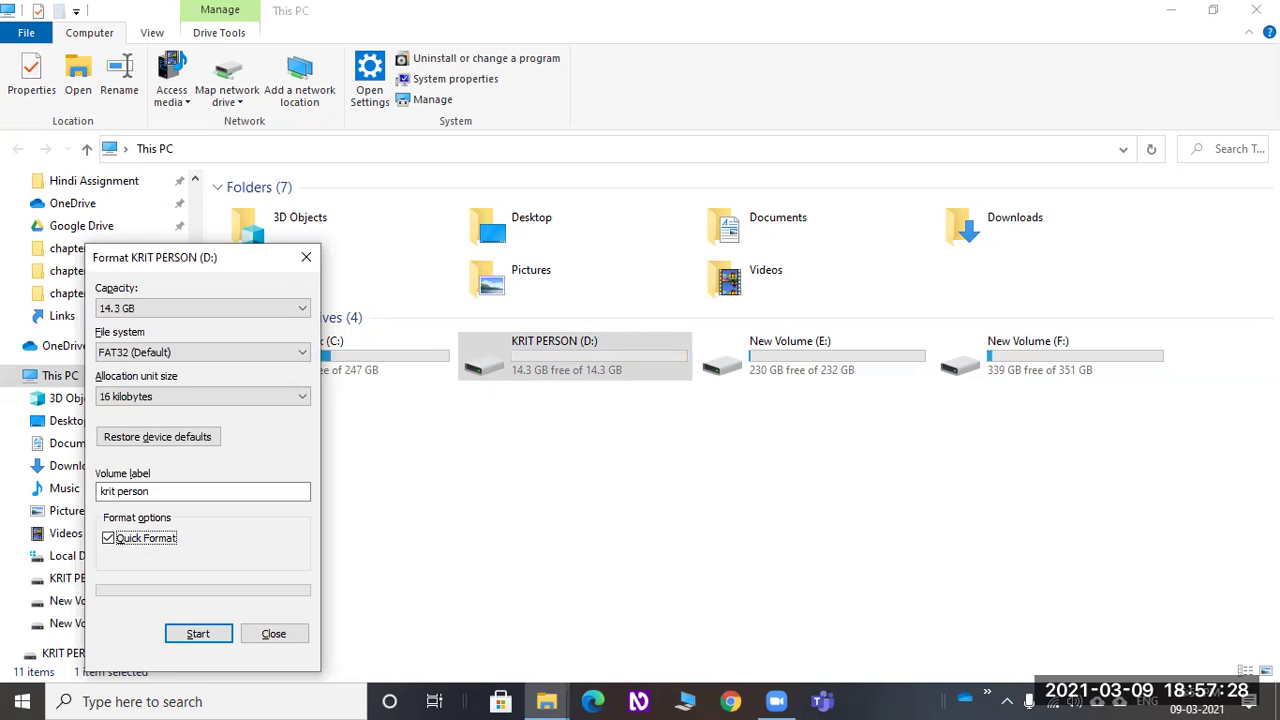
Step: Start the quick format of the D: drive and accept the erasure of all its data
key("Tab")
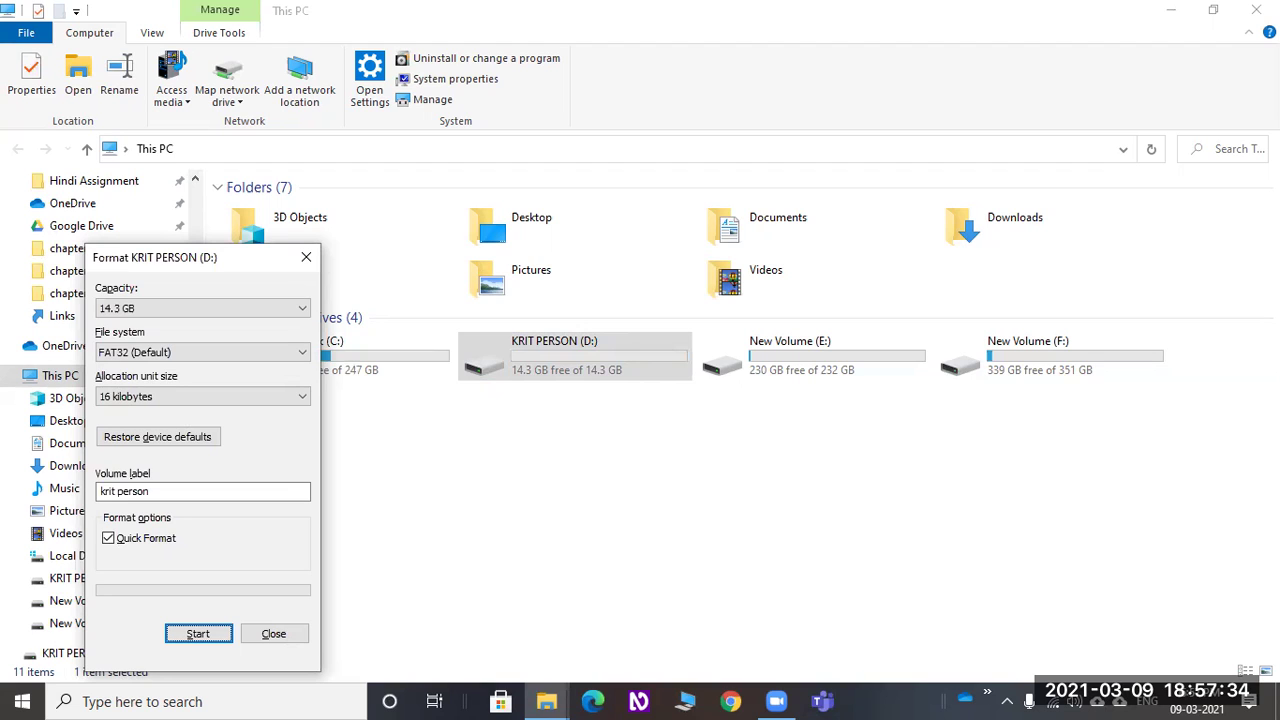
key("Return")
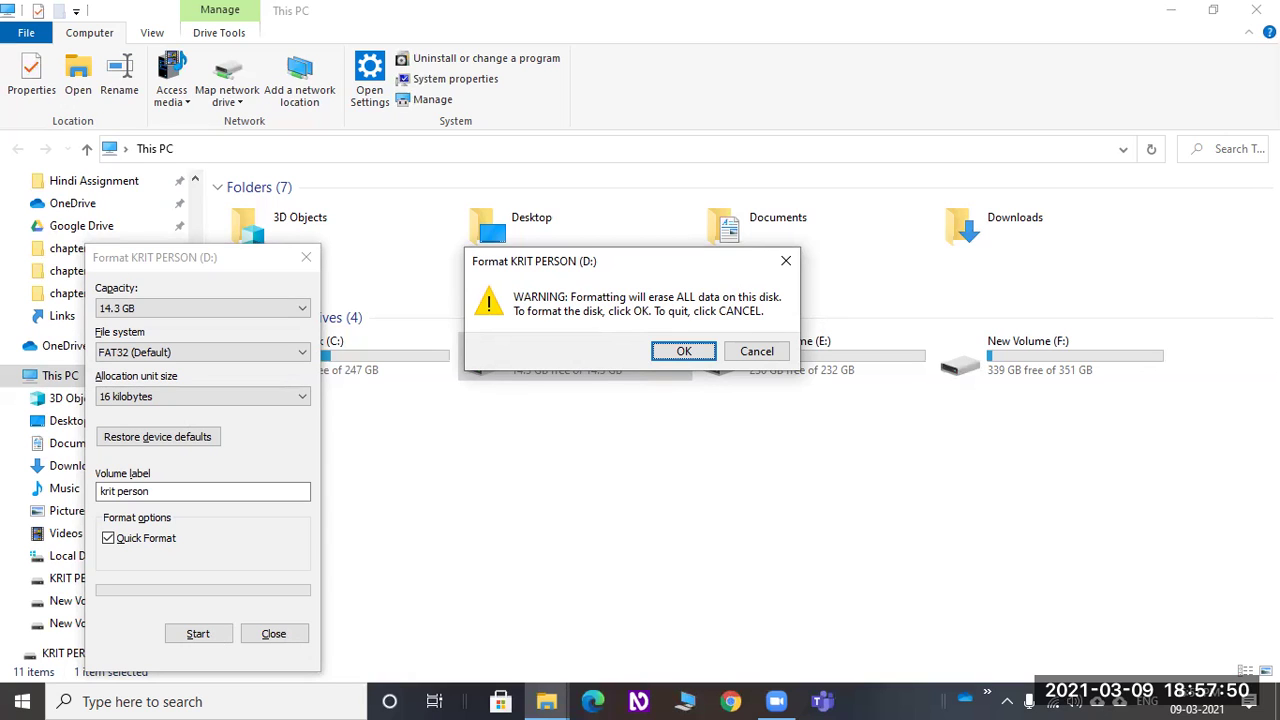
key("Tab")
key("Tab")
key("Return")
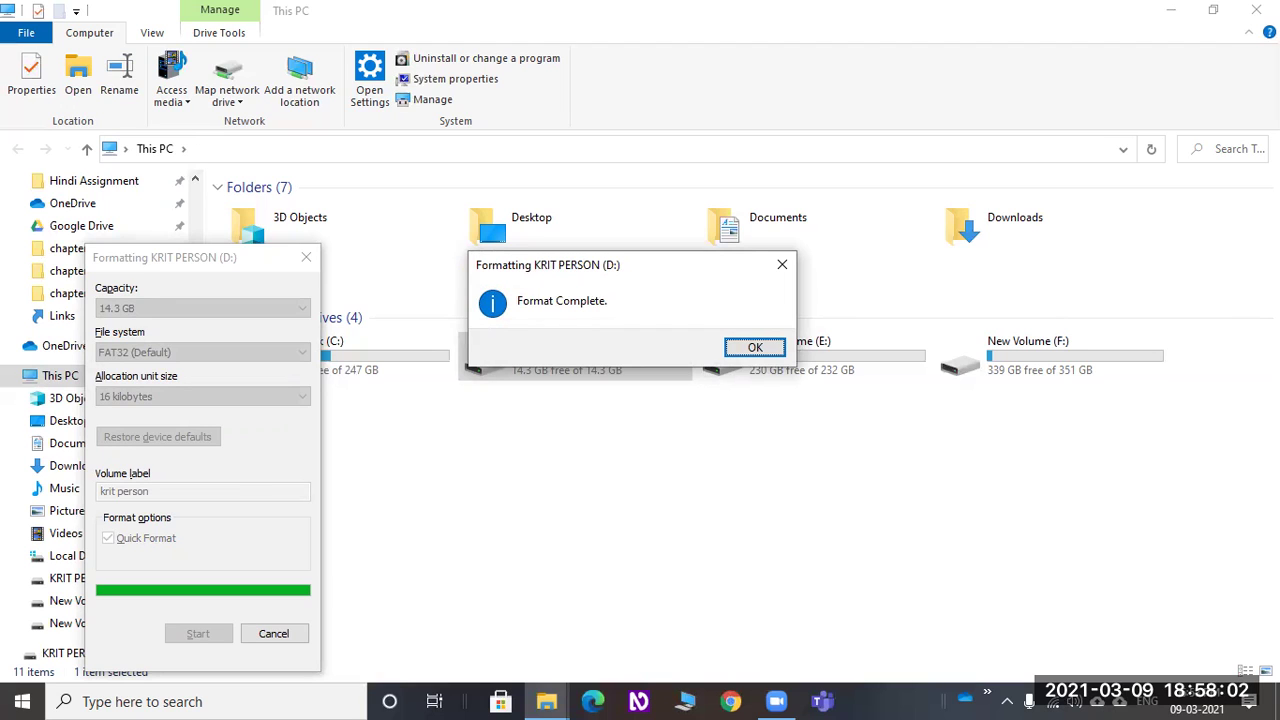
Step: Dismiss the format completion notice, then close the format settings and the This PC window
key("alt+Tab")
key("Return")
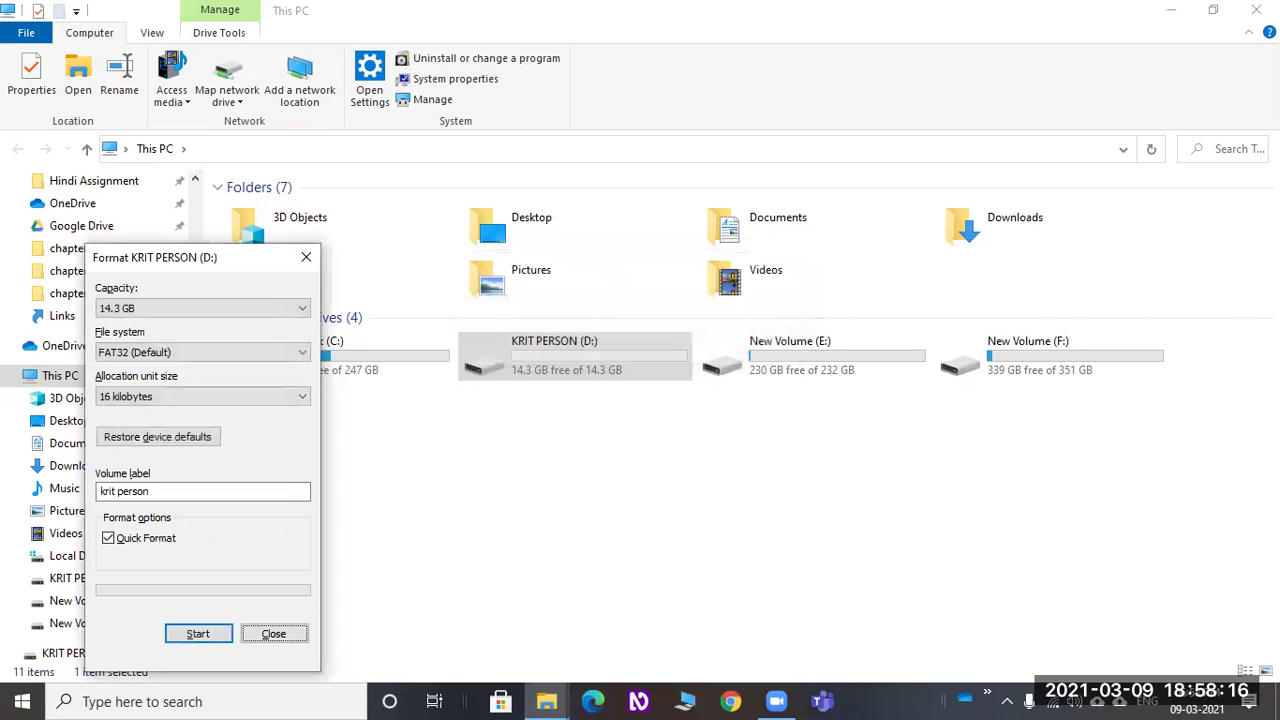
key("Escape")
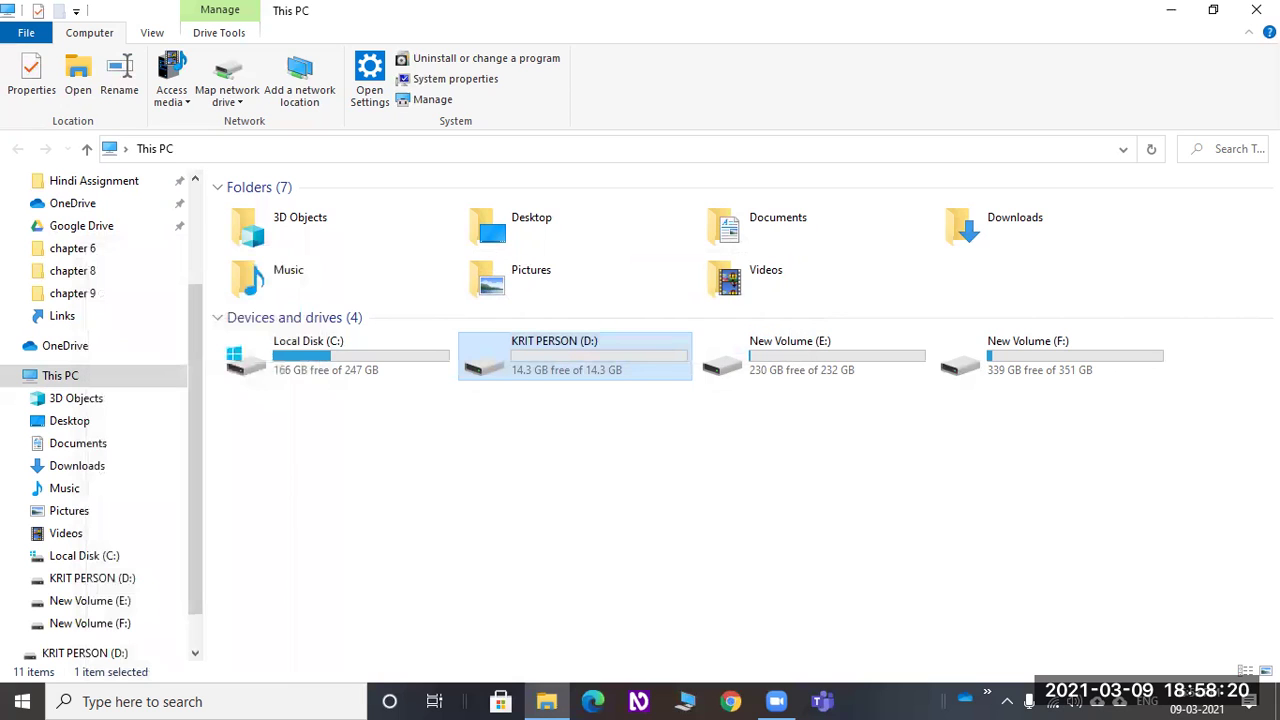
key("alt+F4")
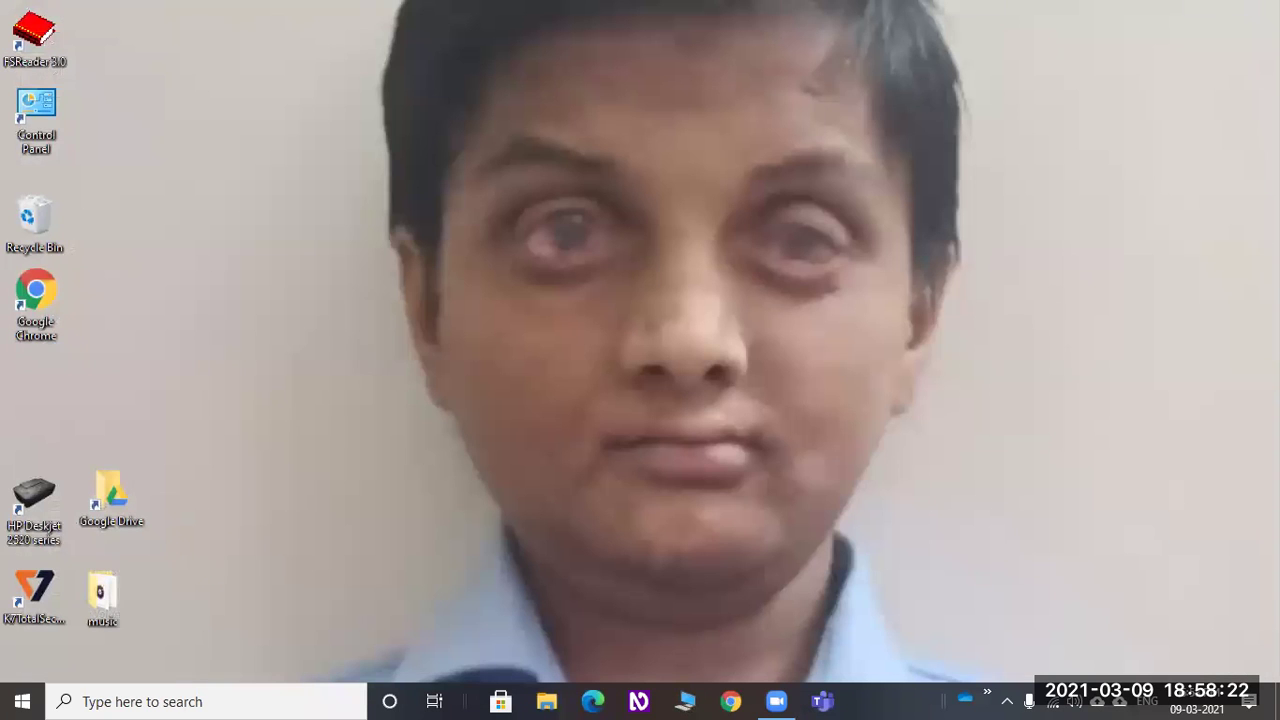